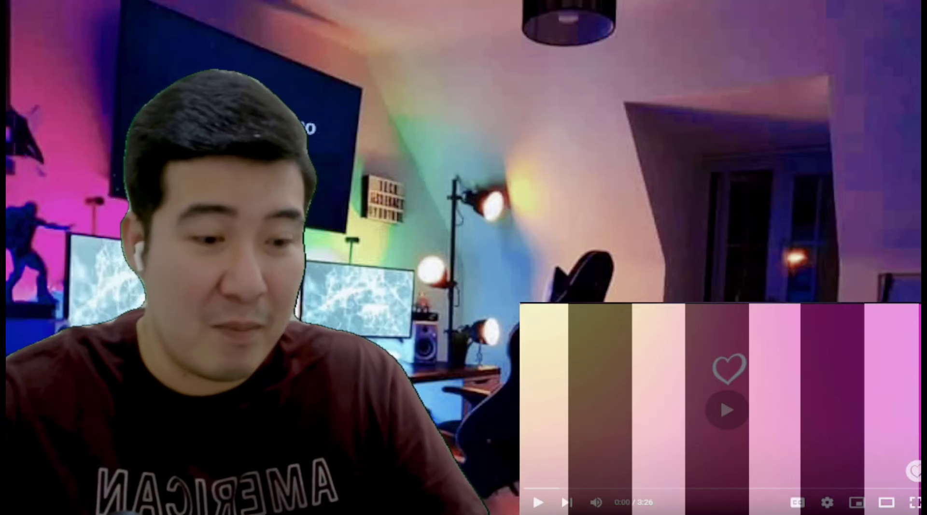
Step: Play, pause and rewind the Ukraine performance while reacting, then resume from 0:51 to about 3:15
key("space")
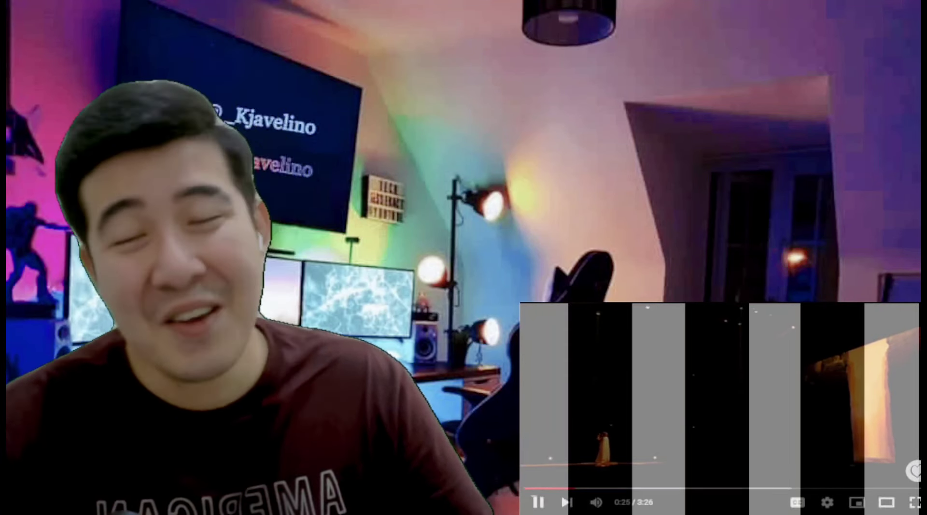
key("space")
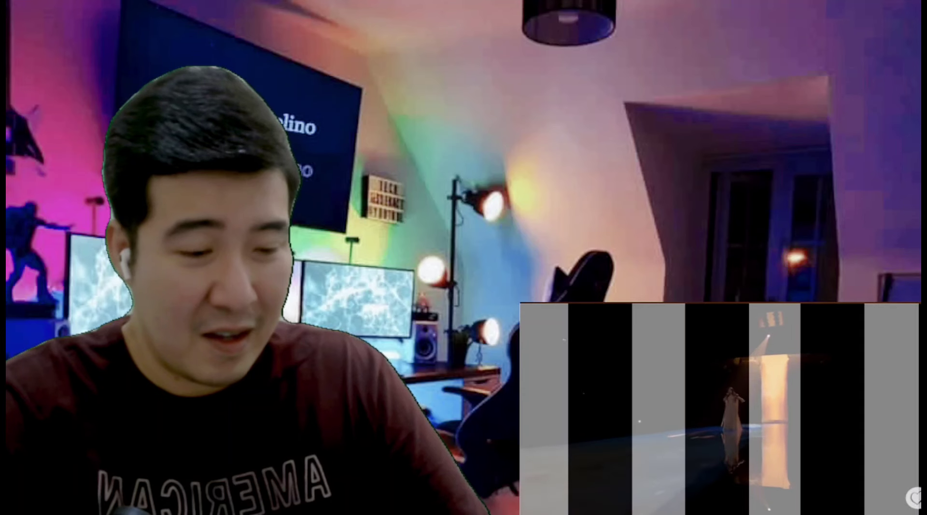
key("space")
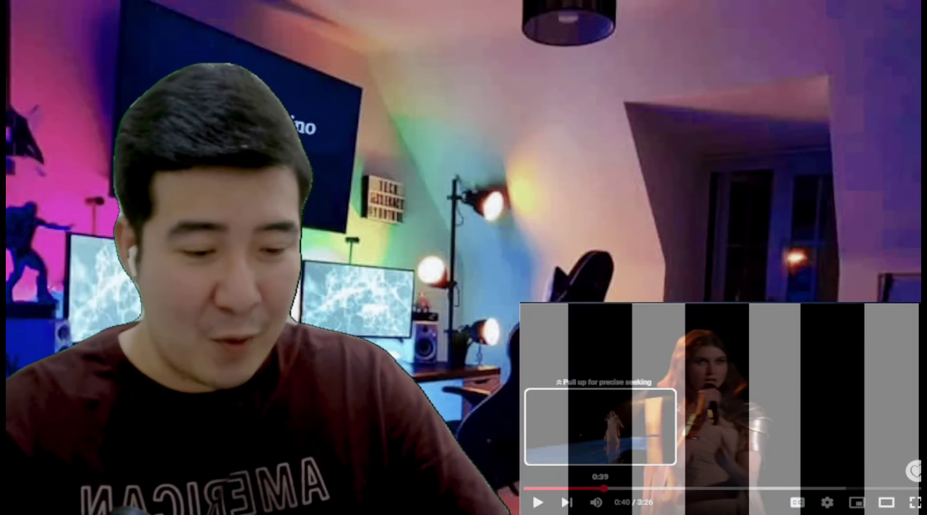
left_click(597, 489)
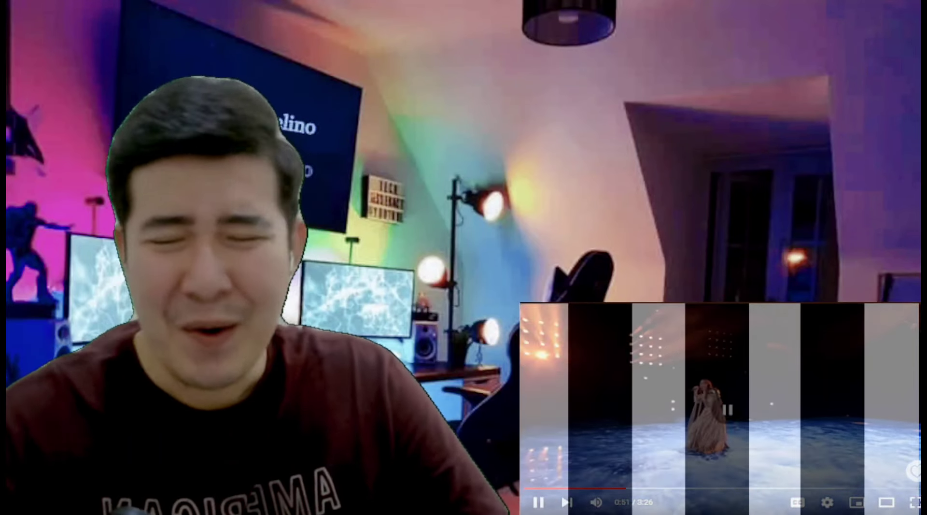
key("space")
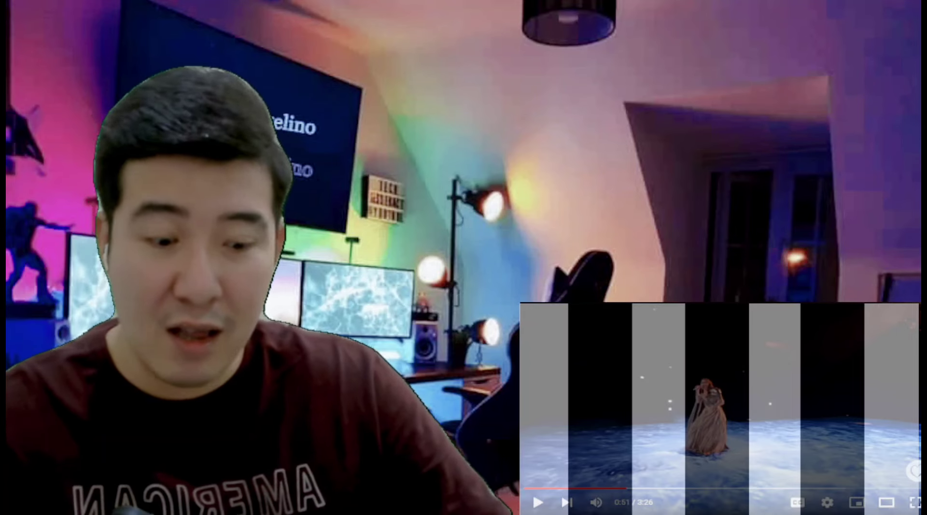
key("space")
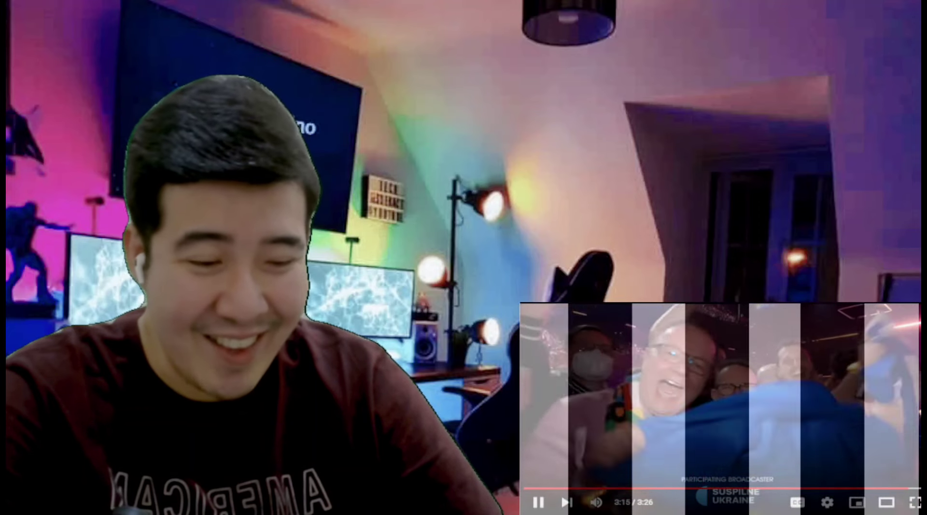
Step: Stop the Ukraine performance at 3:16 of 3:26, on the crowd waving a flag
left_click(538, 501)
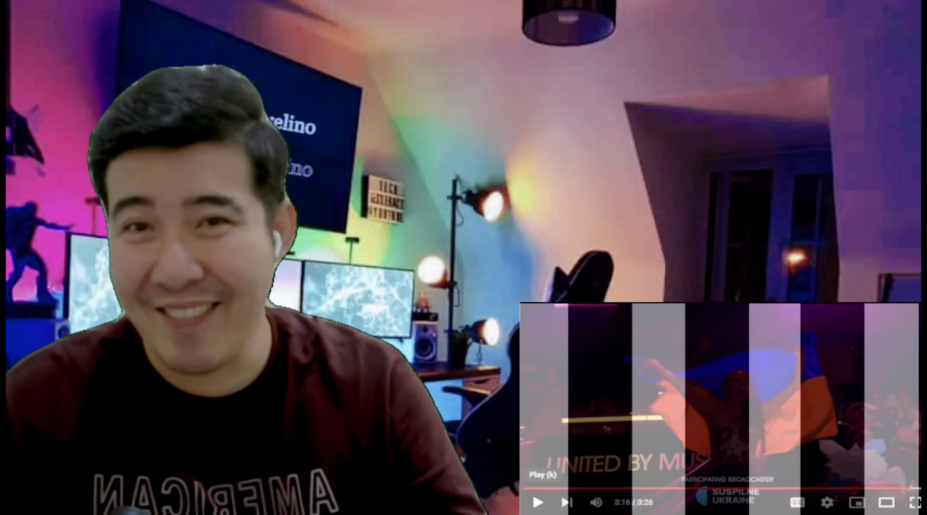